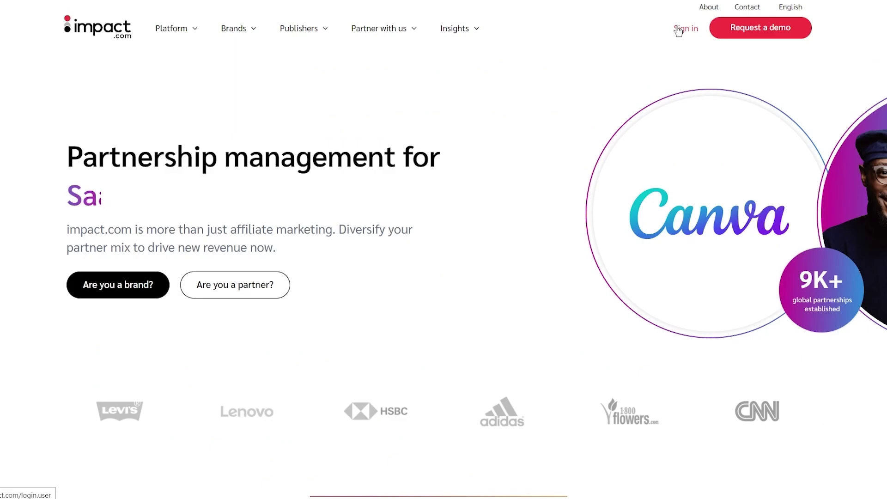
Open the Publishers > Affiliates page on impact.com
scroll(354, 90, "down", 3)
scroll(354, 93, "up", 3)
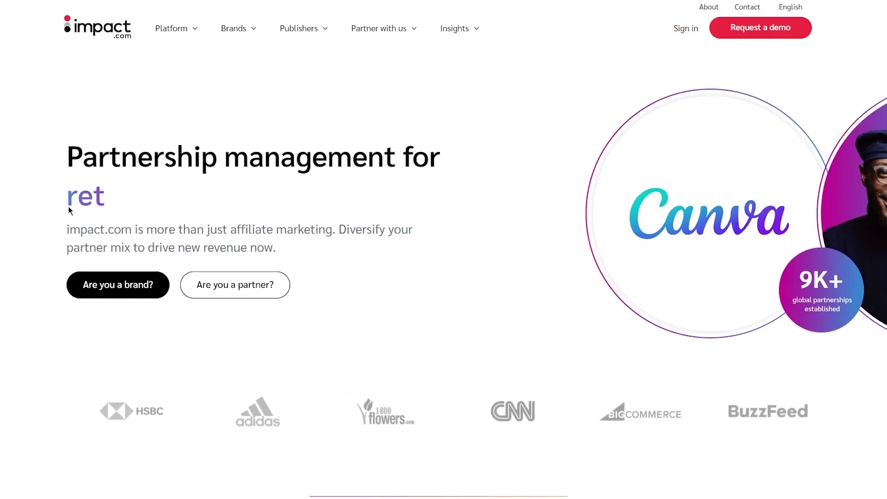
scroll(70, 208, "down", 5)
scroll(72, 221, "up", 5)
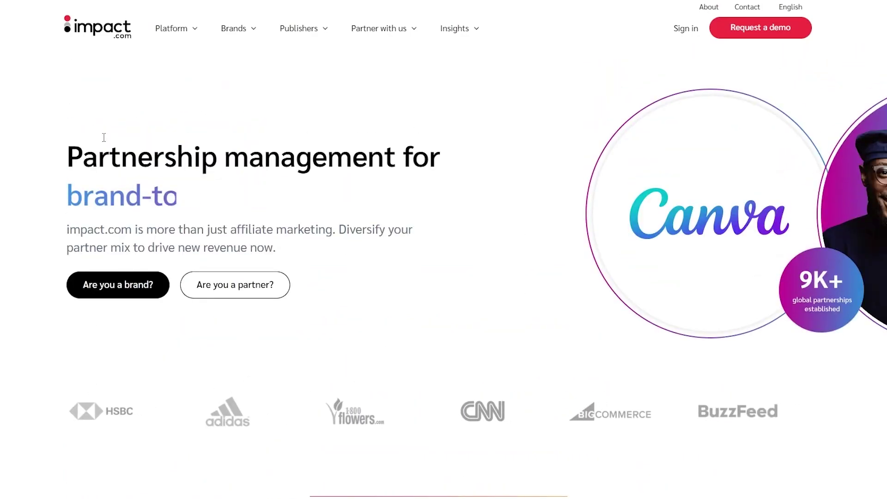
scroll(104, 146, "down", 6)
scroll(105, 153, "down", 6)
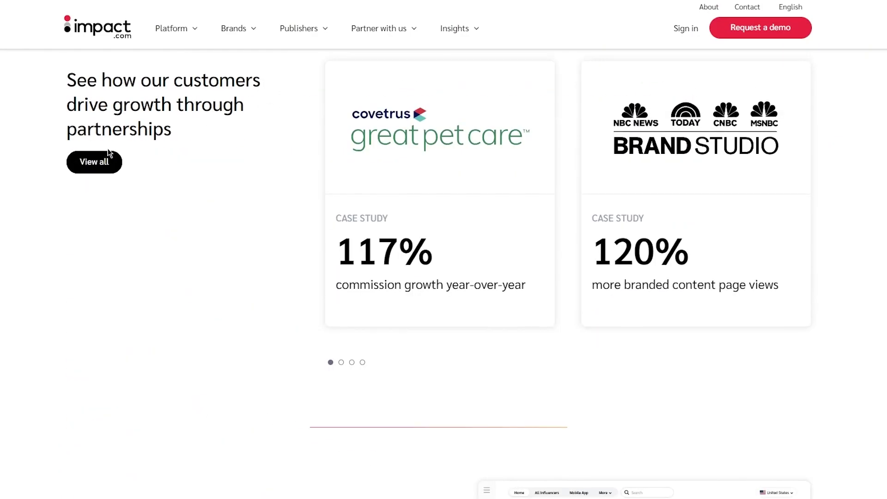
scroll(111, 227, "up", 12)
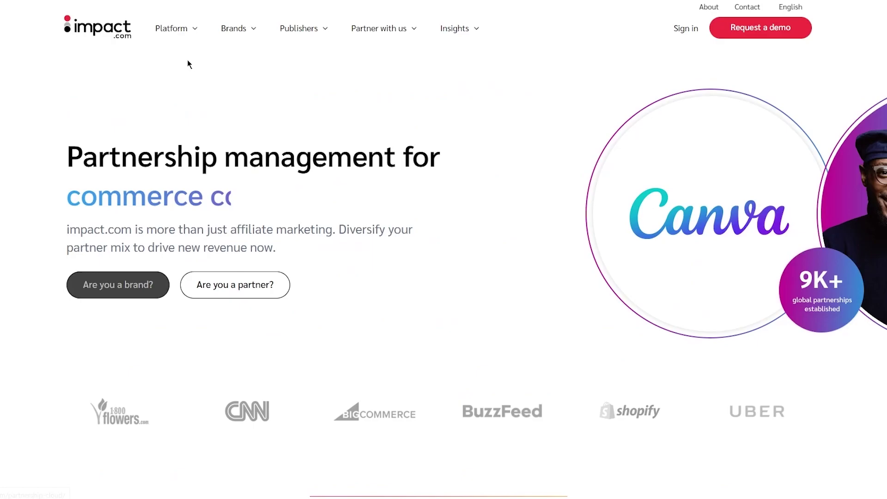
mouse_move(304, 29)
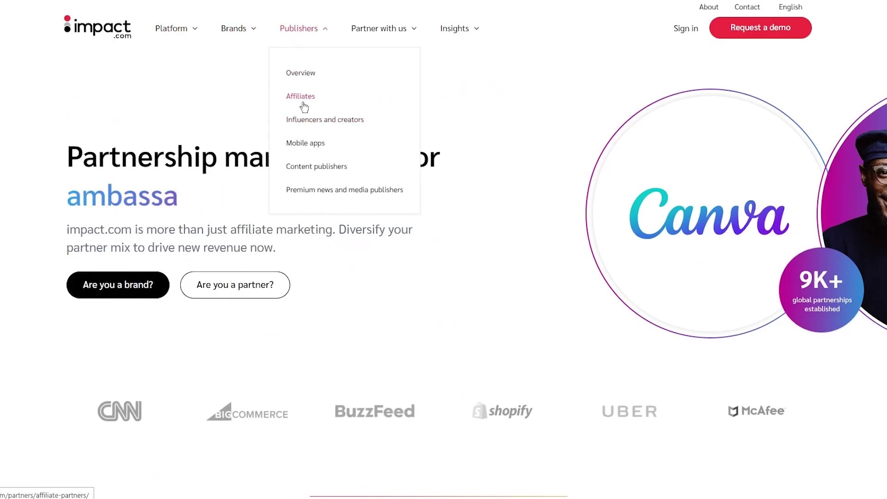
left_click(314, 95)
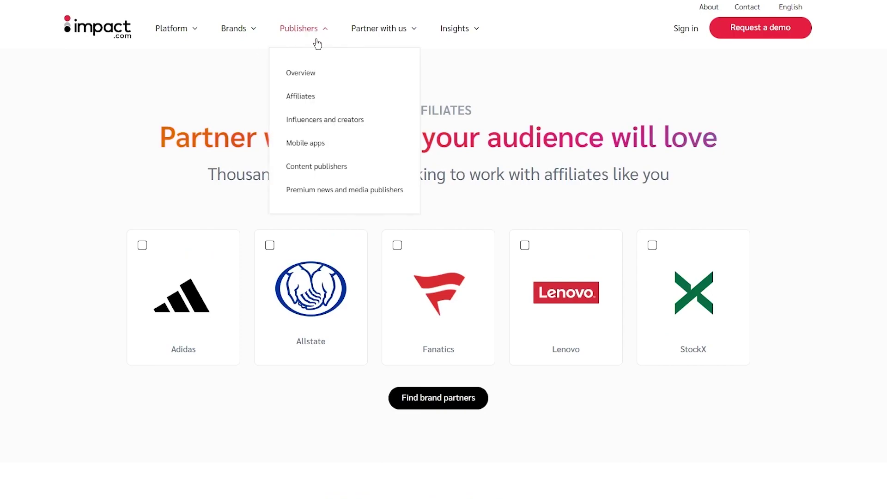
left_click(300, 97)
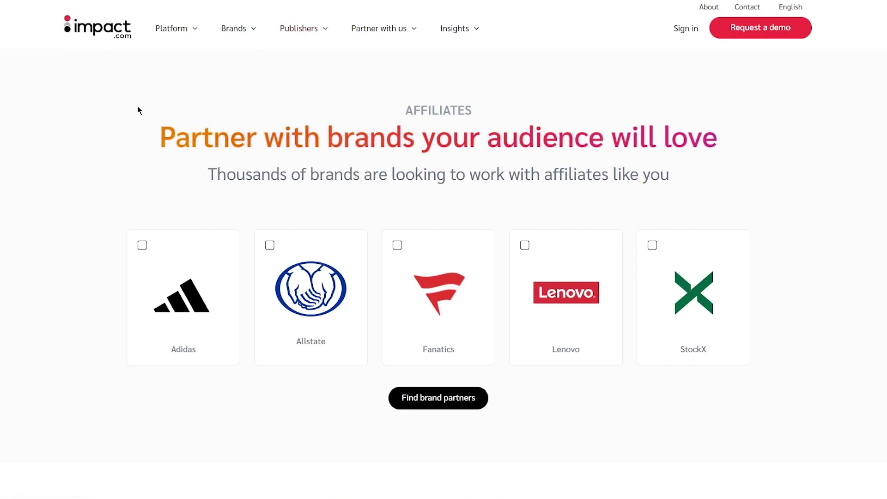
Scroll to the marketplace section and start sign-up with 'Get started today'
scroll(139, 110, "down", 7)
scroll(138, 108, "down", 3)
scroll(146, 112, "up", 4)
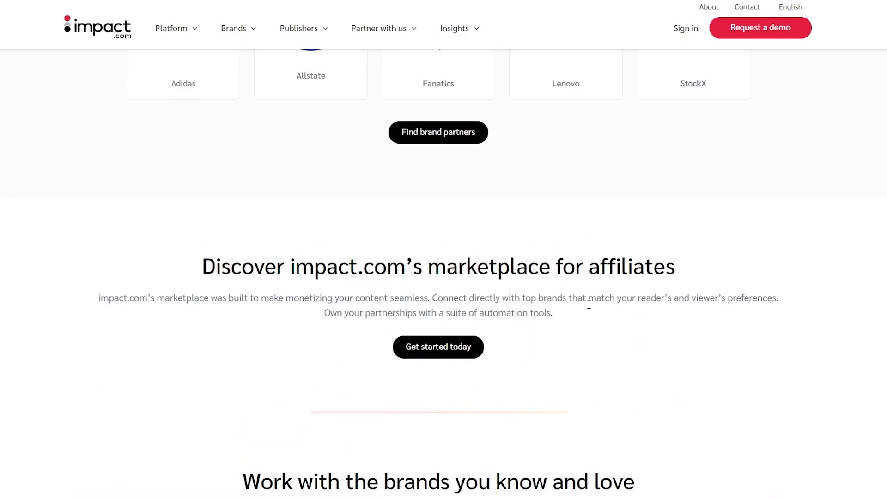
left_click(428, 344)
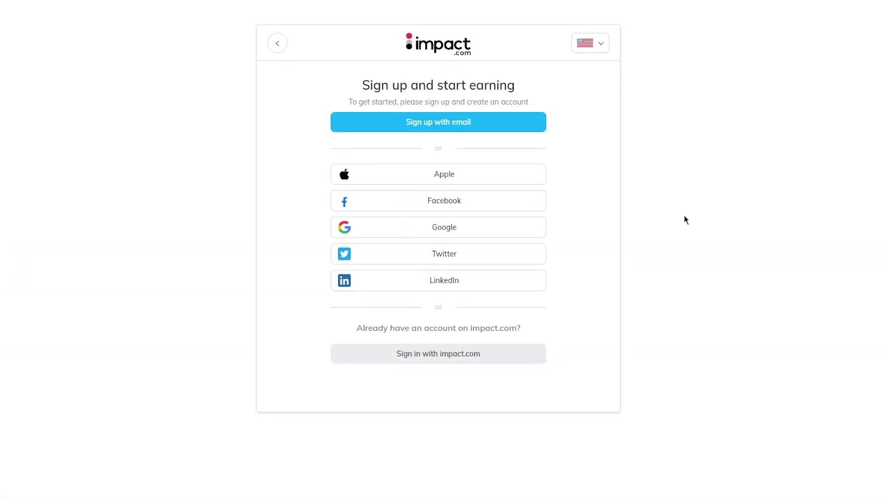
Choose email sign-up, autofill first and last name, and enter username 'gjkggjg87t'
left_click(465, 129)
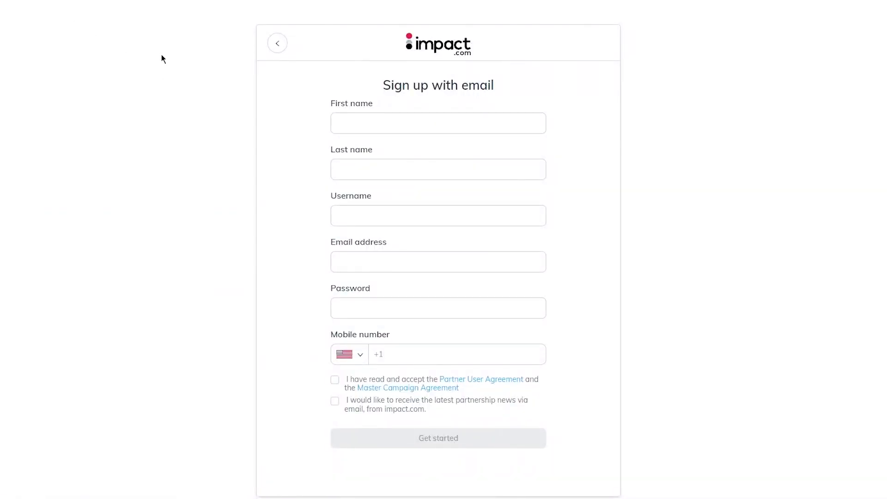
left_click(390, 121)
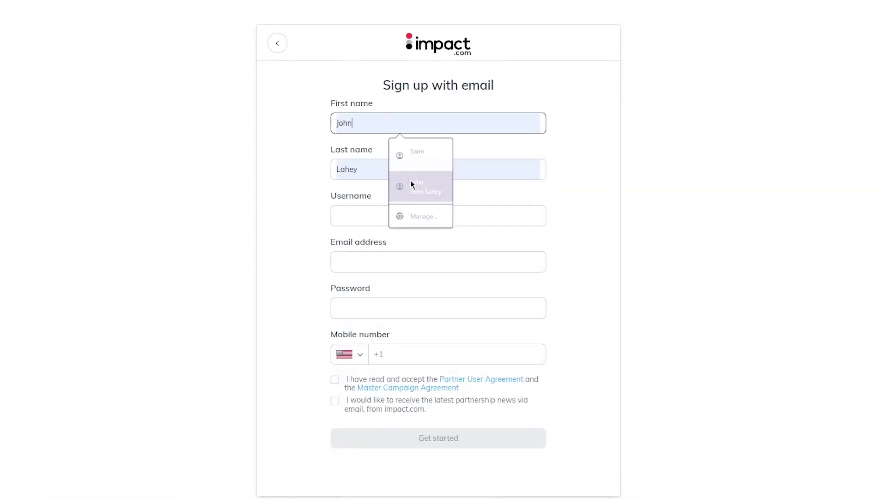
left_click(411, 184)
left_click(472, 209)
type("g")
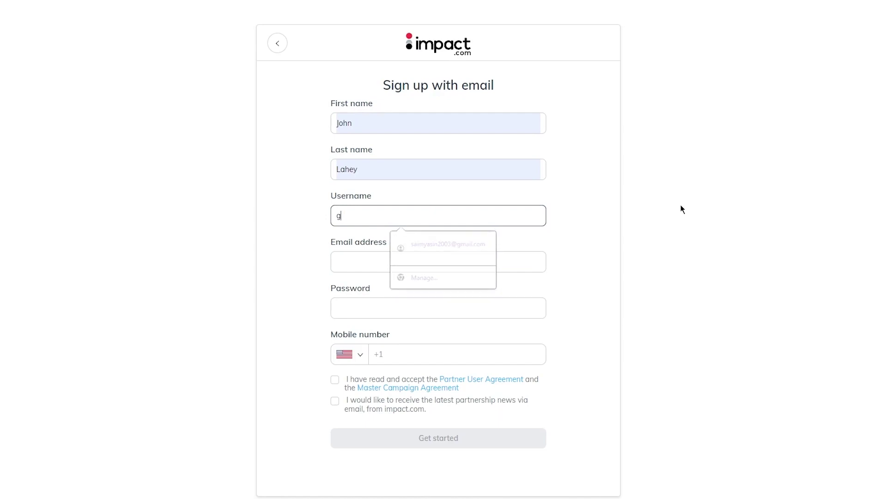
type("jkggjg87tj")
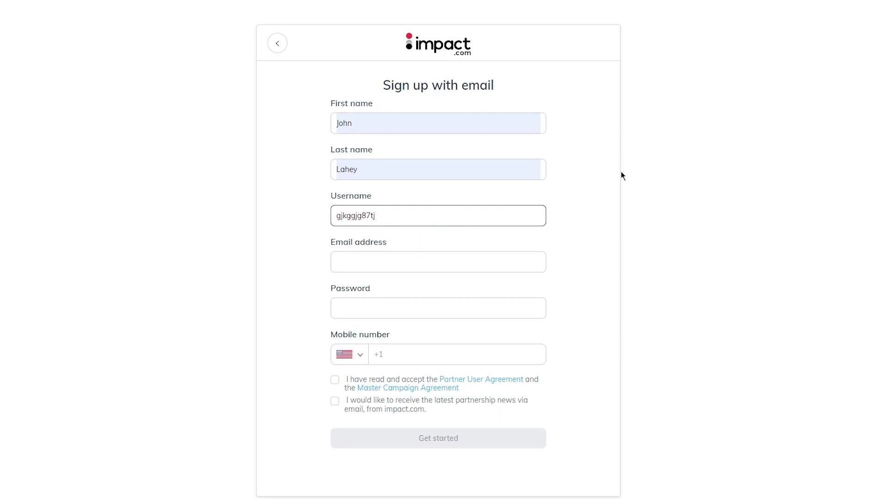
key("Tab")
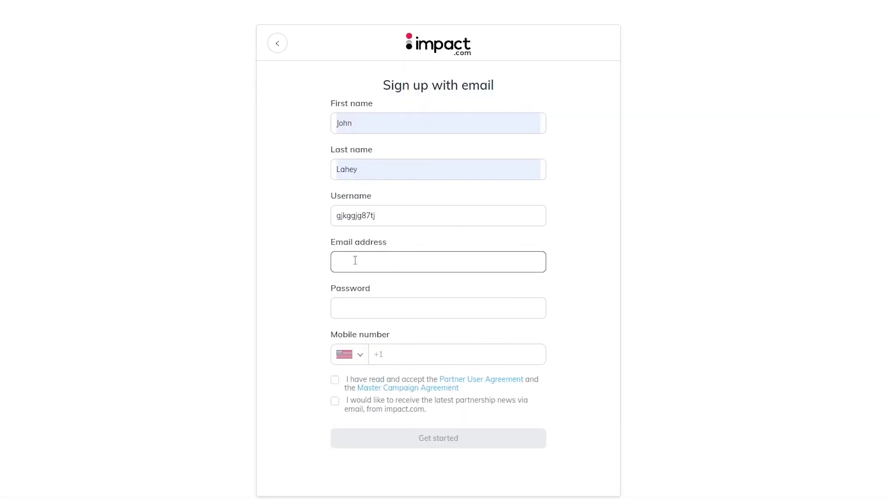
Paste the temporary email, enter password and mobile number, accept the agreements, and submit
right_click(355, 260)
left_click(376, 344)
left_click(366, 308)
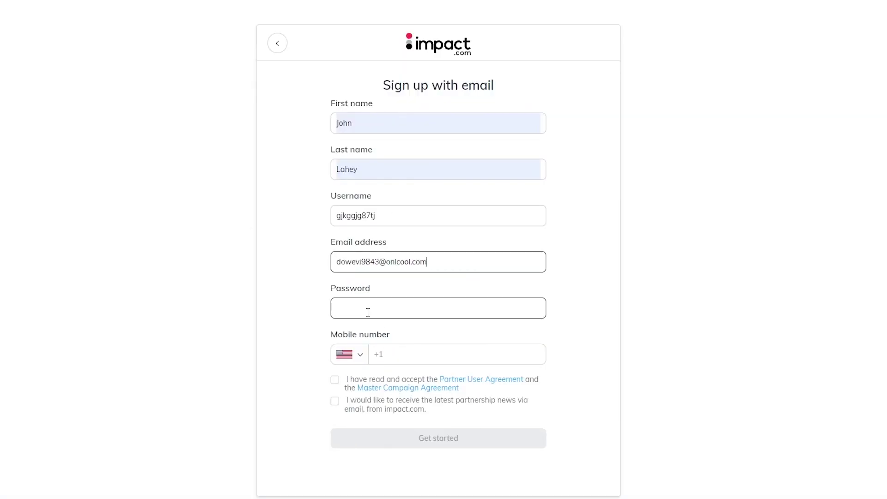
type("•")
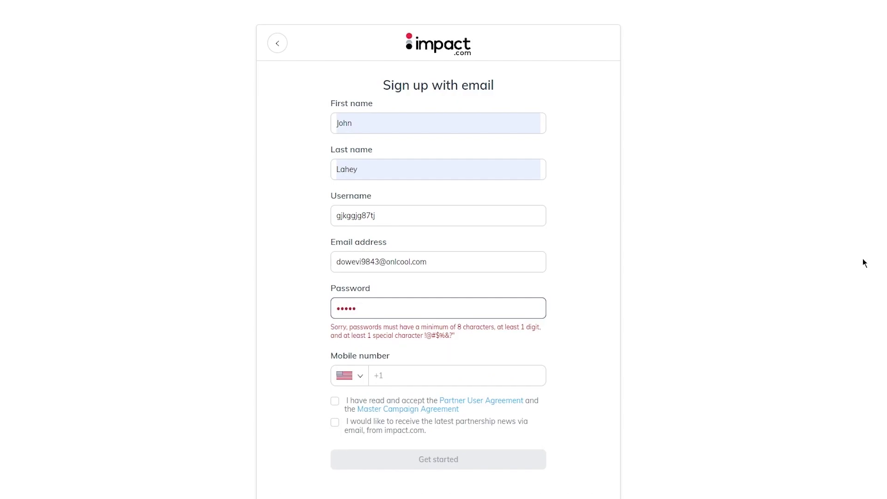
type("••")
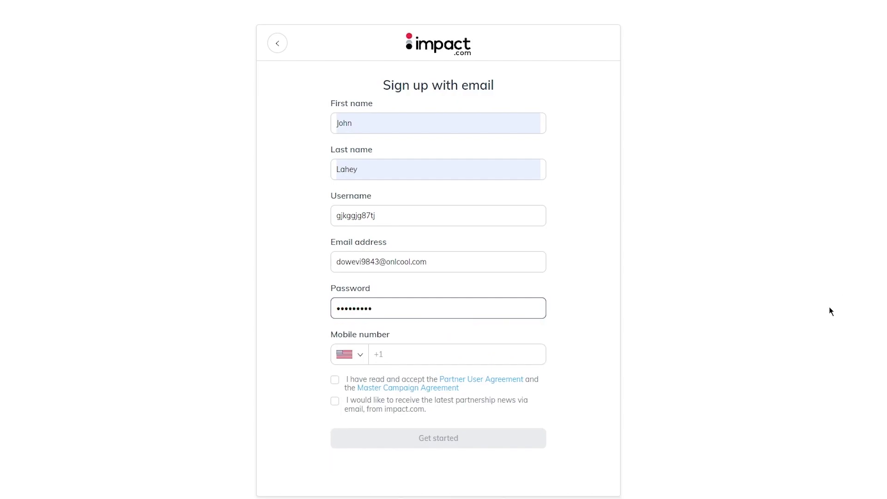
left_click(388, 357)
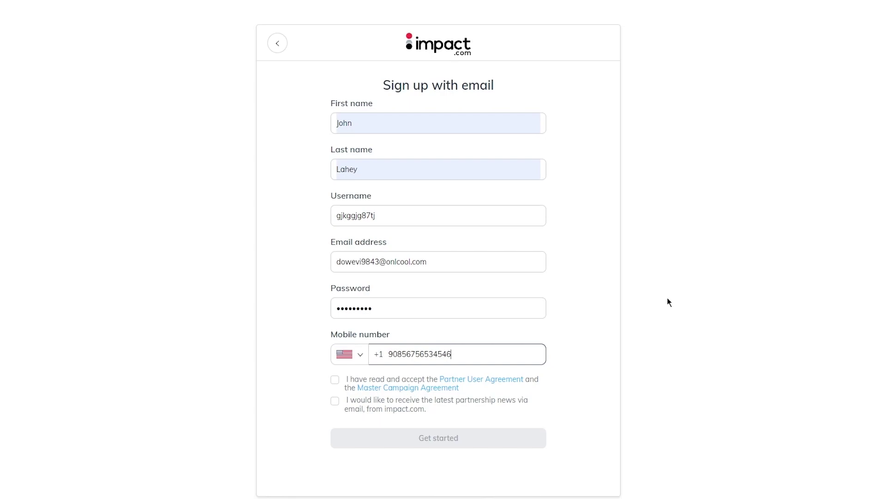
left_click(335, 380)
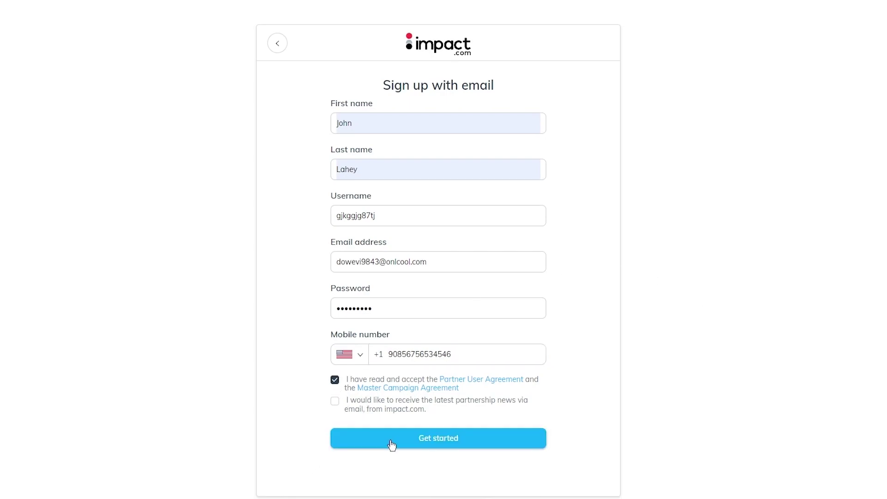
left_click(391, 439)
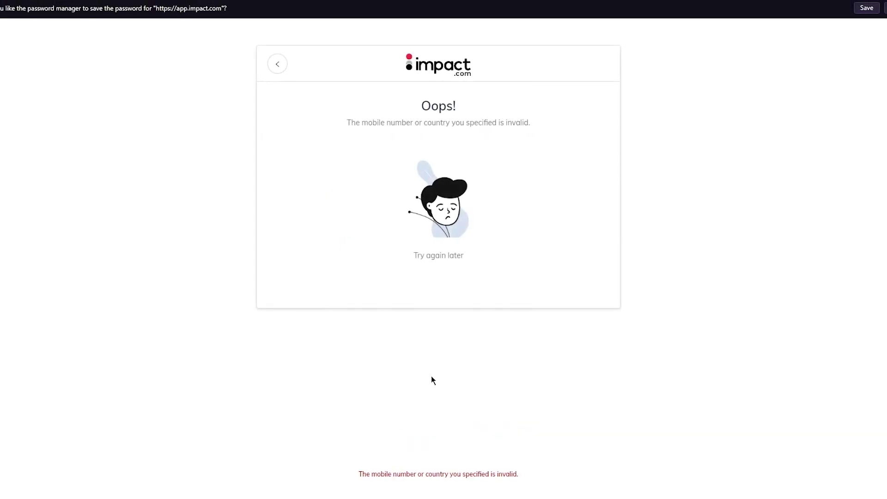
Change the mobile number's country code to Pakistan (+92)
left_click(274, 68)
left_click(354, 376)
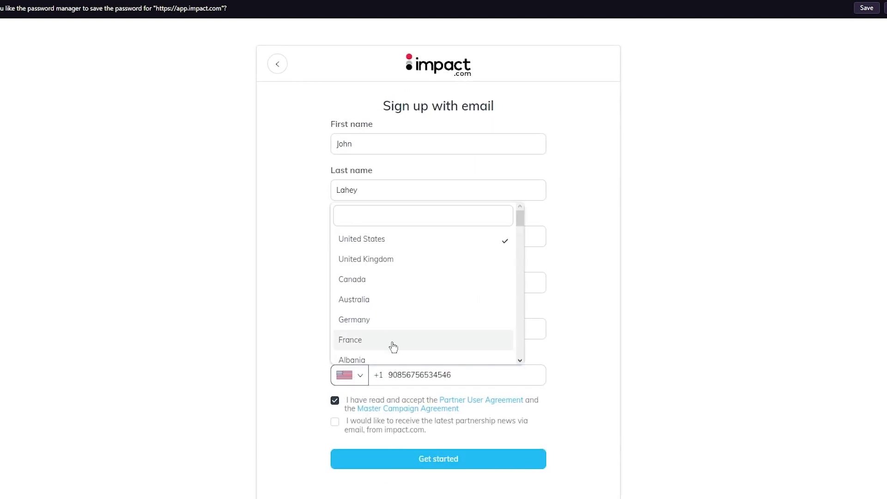
scroll(393, 347, "down", 5)
scroll(402, 323, "down", 5)
scroll(401, 321, "down", 5)
scroll(402, 305, "down", 5)
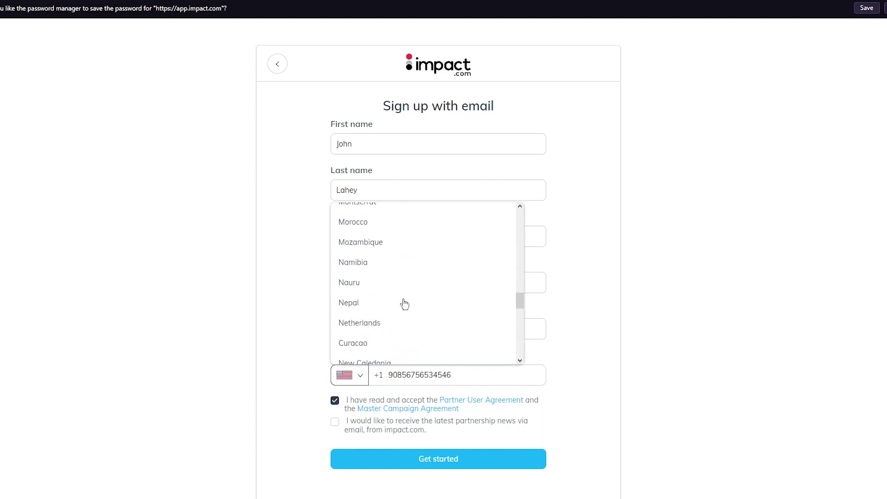
scroll(405, 304, "down", 5)
scroll(405, 304, "up", 2)
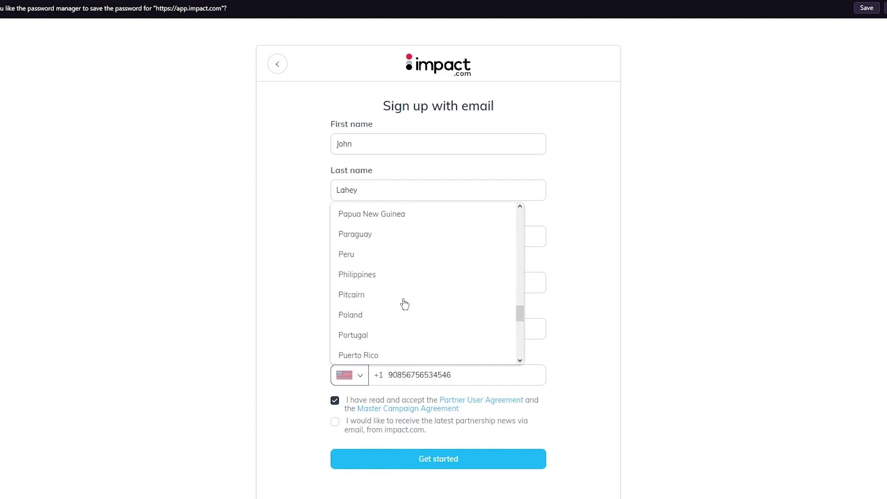
scroll(386, 273, "up", 2)
scroll(388, 275, "up", 3)
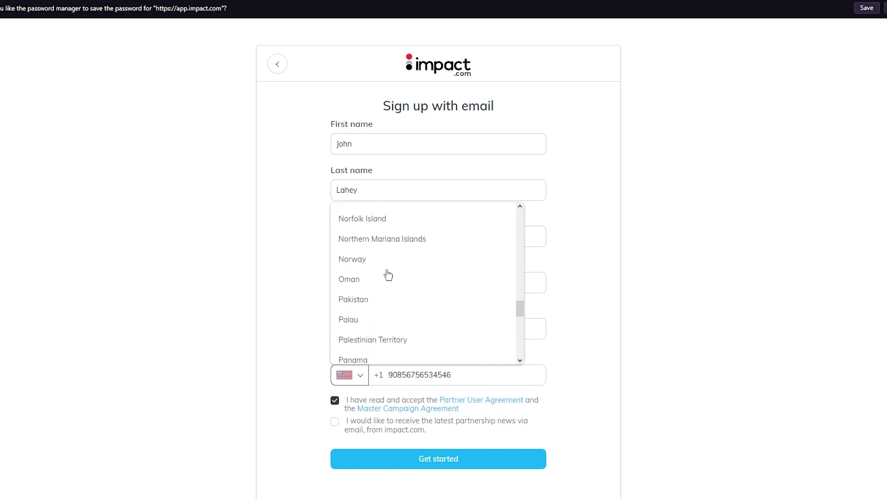
left_click(388, 317)
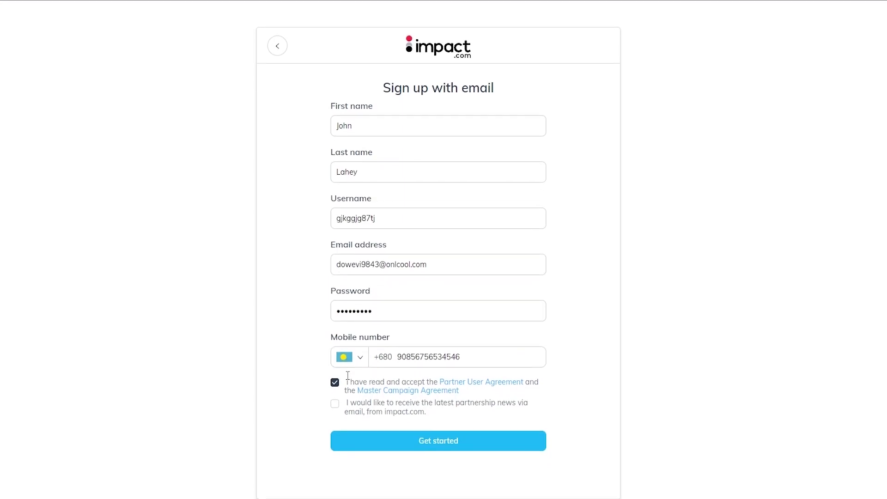
left_click(350, 354)
left_click(356, 279)
Replace the old mobile number digits with the new Pakistan number
left_click_drag(457, 354, 392, 355)
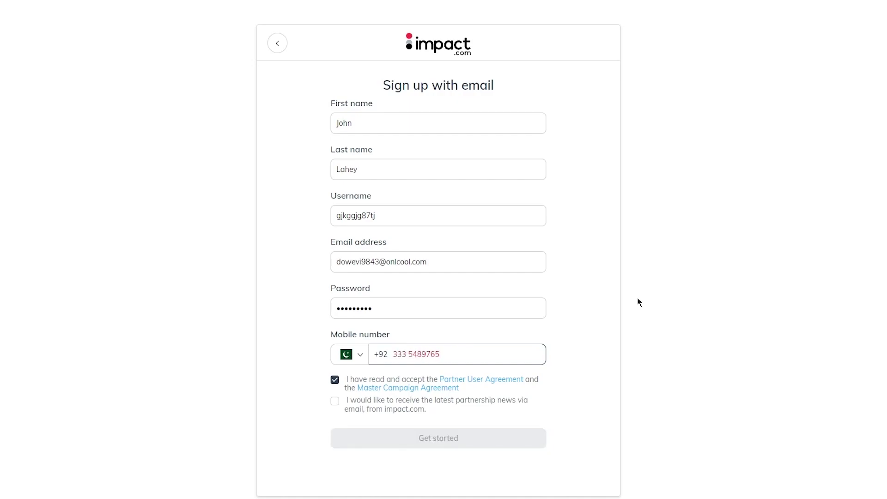
left_click(625, 400)
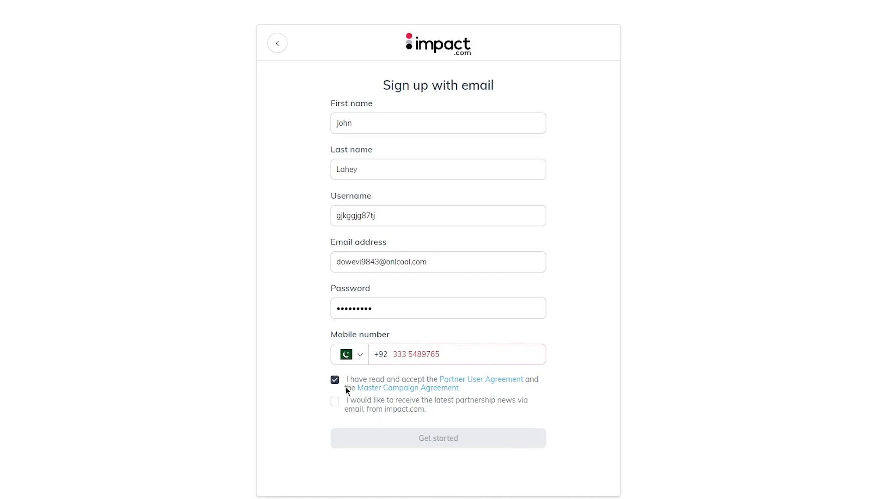
left_click(411, 352)
left_click_drag(453, 354, 301, 351)
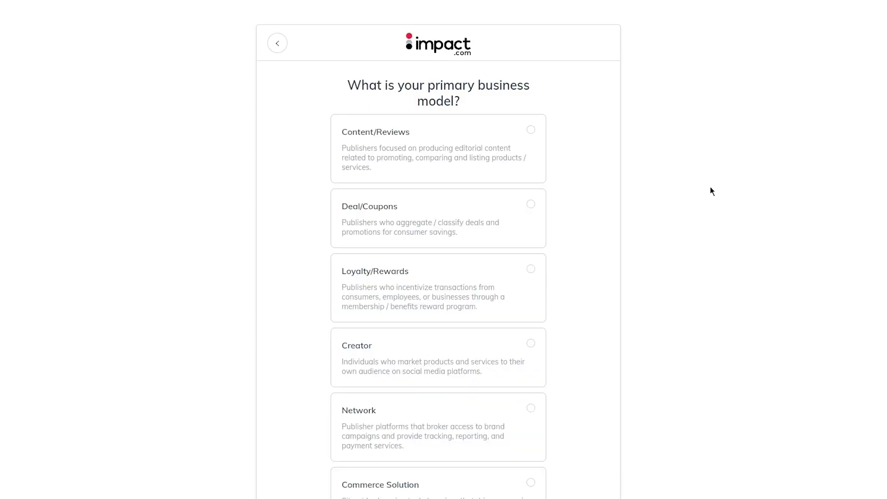
Select Content/Reviews from the business model list and continue
scroll(711, 188, "down", 5)
scroll(709, 187, "up", 5)
left_click_drag(353, 97, 725, 362)
left_click(639, 237)
scroll(327, 145, "down", 1)
scroll(327, 145, "down", 1)
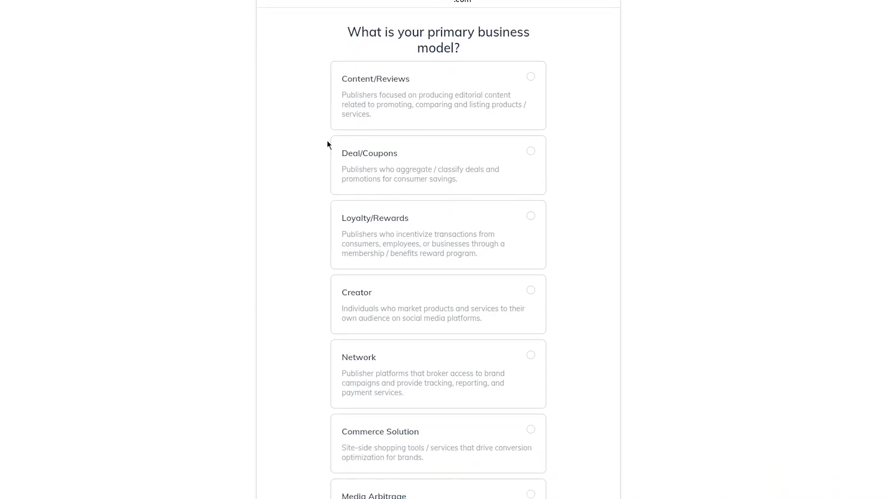
scroll(327, 145, "down", 1)
scroll(327, 145, "down", 2)
scroll(328, 144, "down", 1)
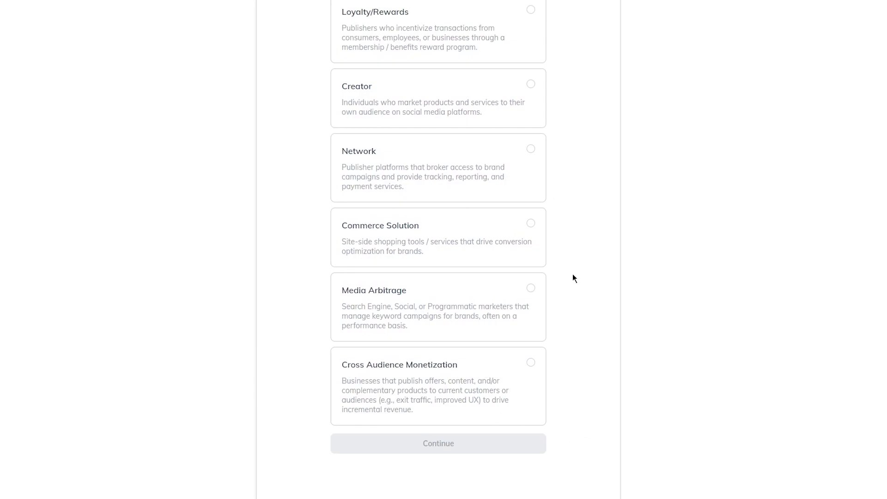
scroll(572, 266, "up", 6)
left_click(510, 165)
scroll(543, 277, "down", 6)
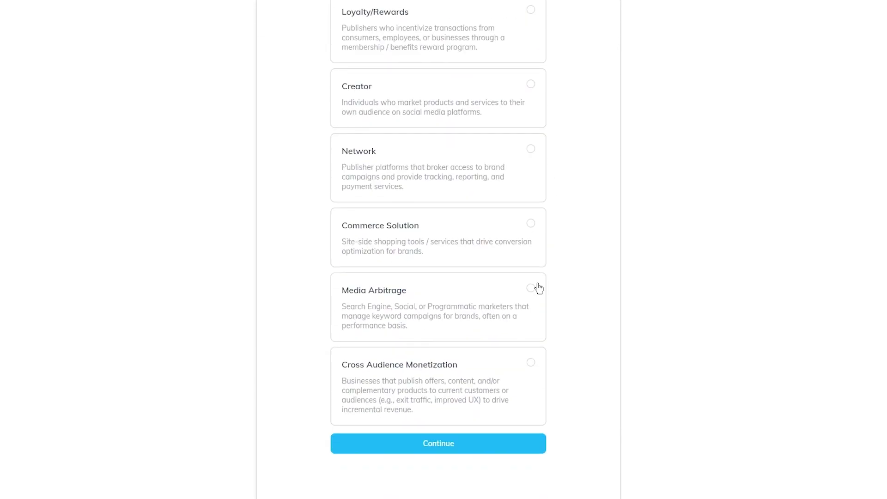
left_click(450, 448)
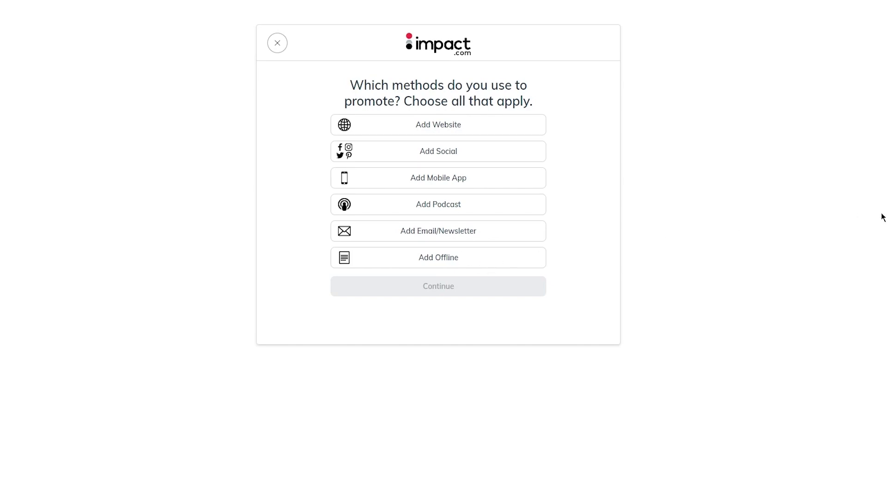
Add an offline Billboard method named 'kljkhhiih' with description 'ggjkg gg'
left_click(433, 257)
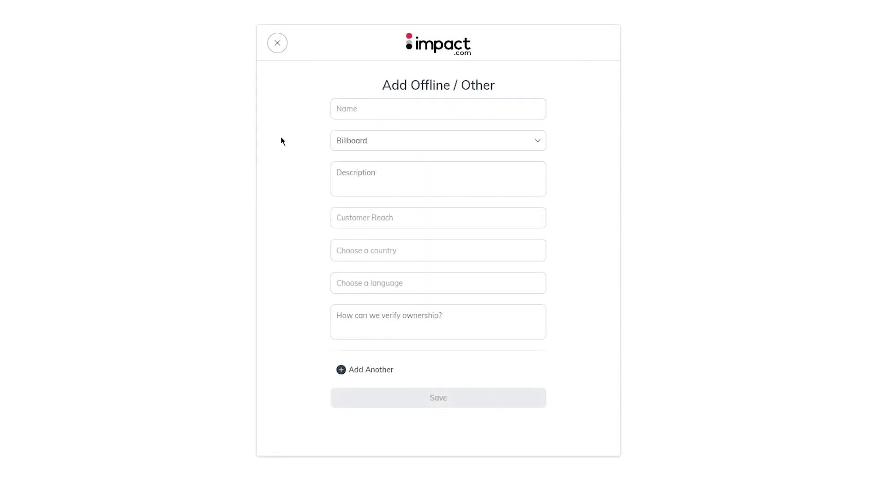
left_click(421, 109)
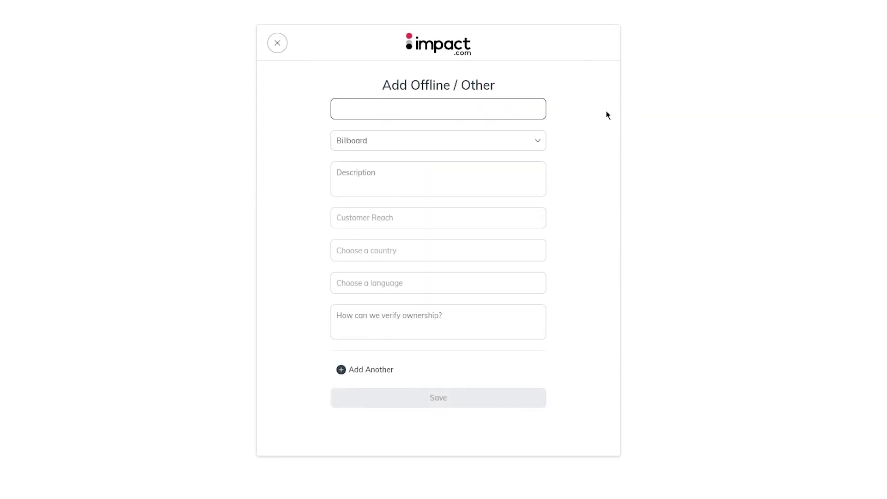
type("kljkhhiih")
left_click(511, 146)
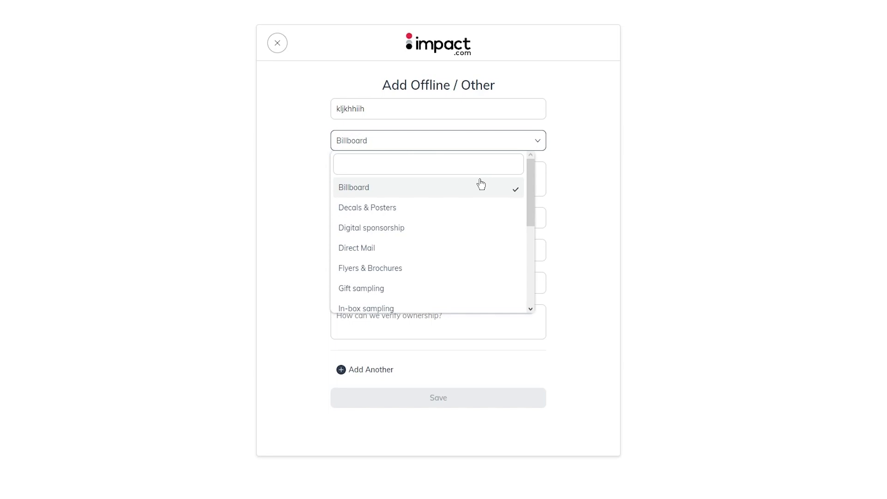
left_click(481, 184)
left_click(412, 185)
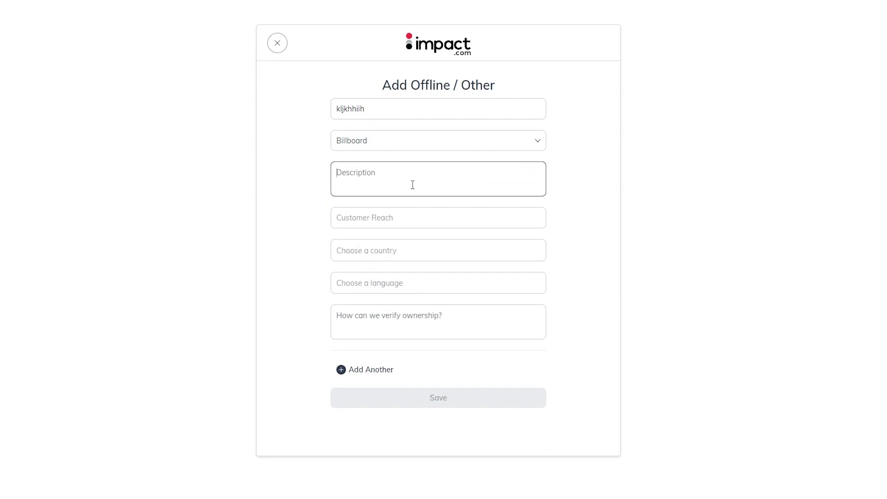
type("ggjkg gg")
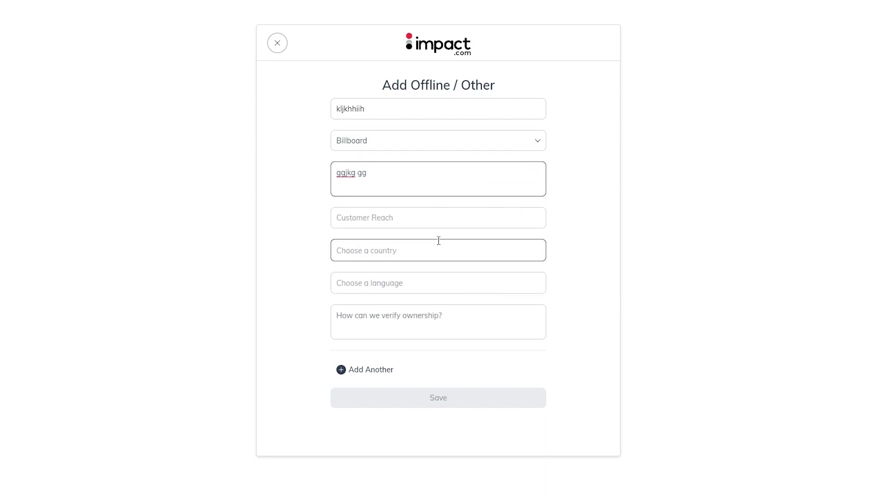
Set customer reach 8, country, language and ownership details, then save the method
left_click(409, 218)
type("8")
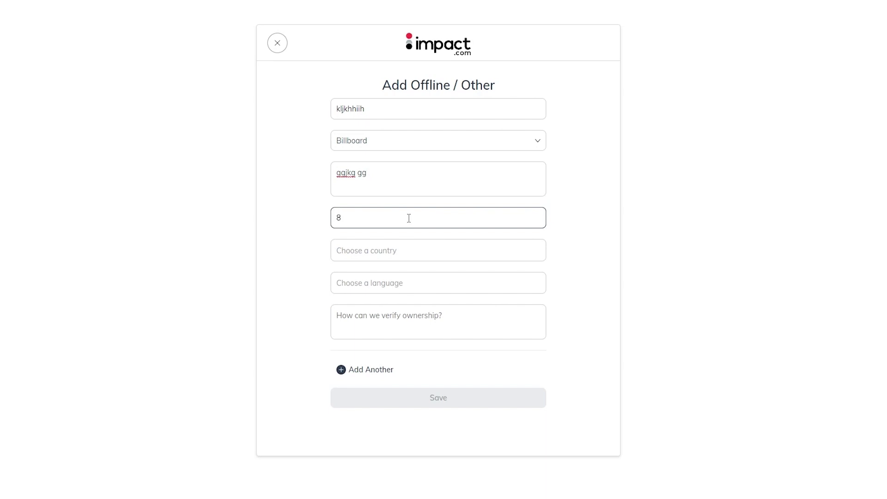
left_click(374, 244)
type("ug iug jk")
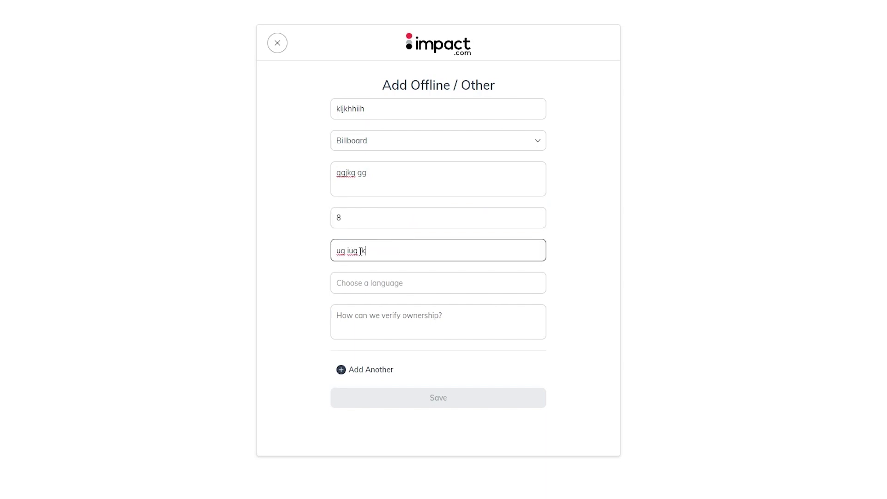
left_click(373, 282)
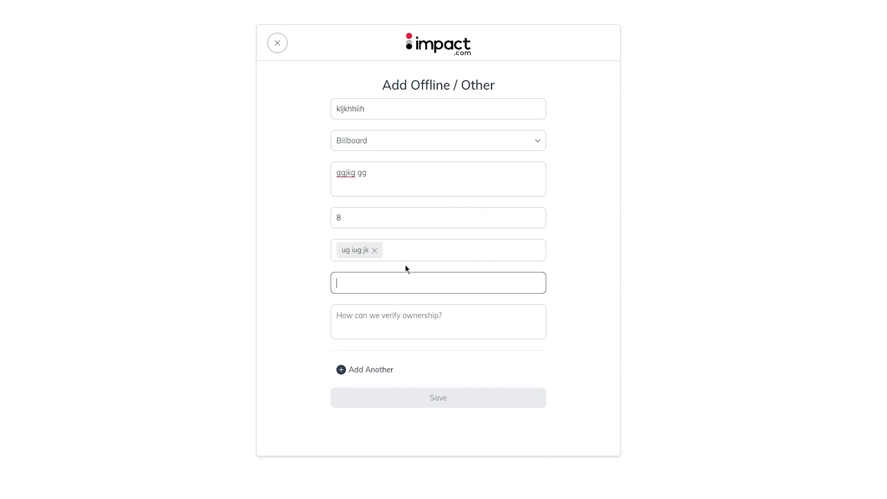
type("kjg uohih")
left_click(418, 319)
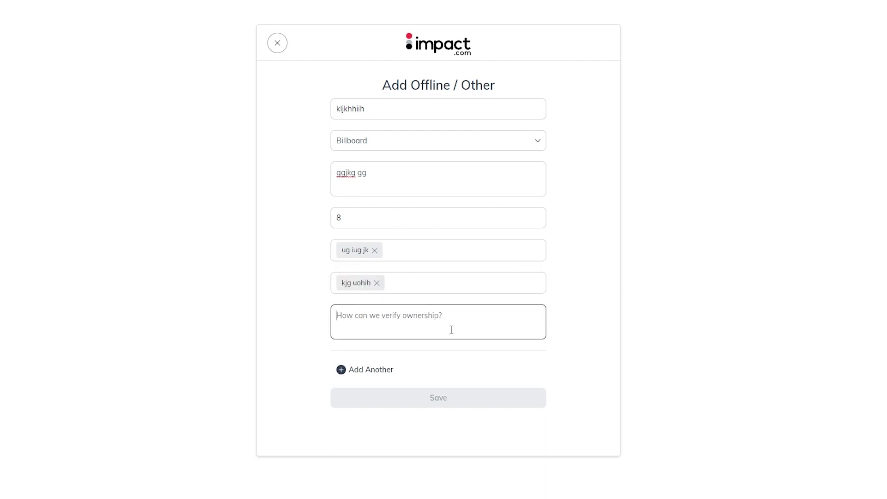
type("guig uigug uig")
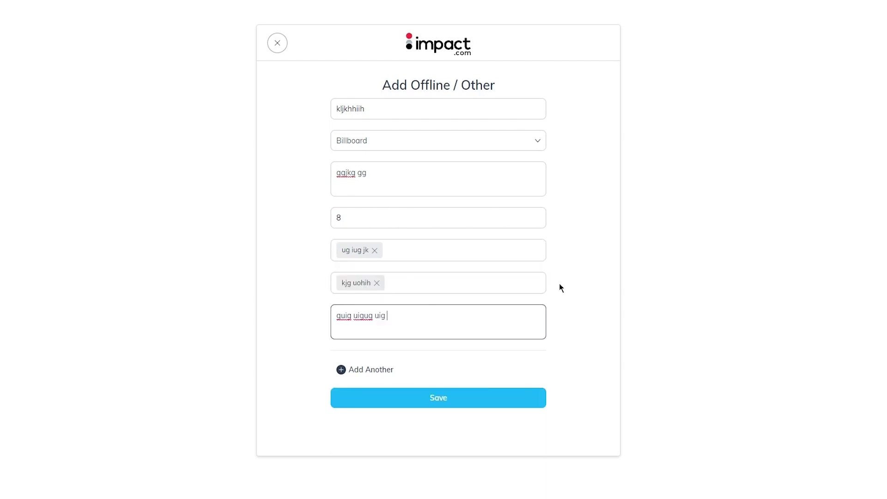
left_click(465, 397)
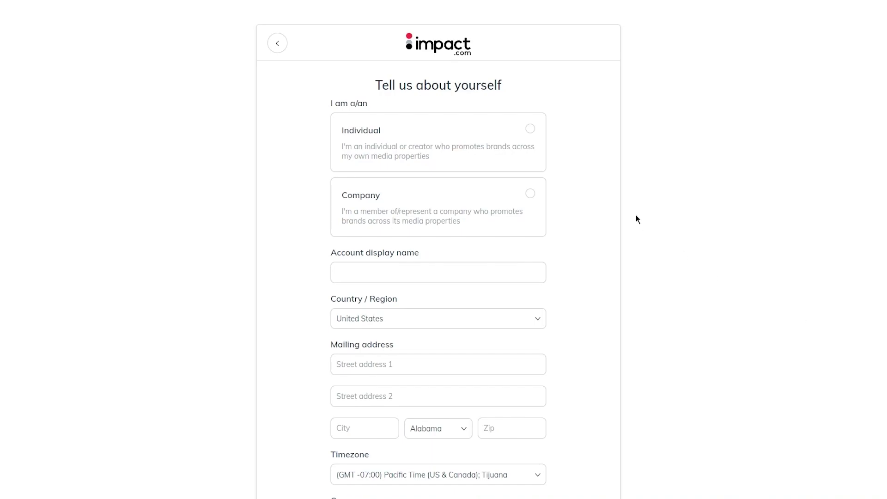
Register as an Individual named 'John876745' with an autofilled mailing address, then submit
left_click(435, 157)
scroll(541, 203, "down", 2)
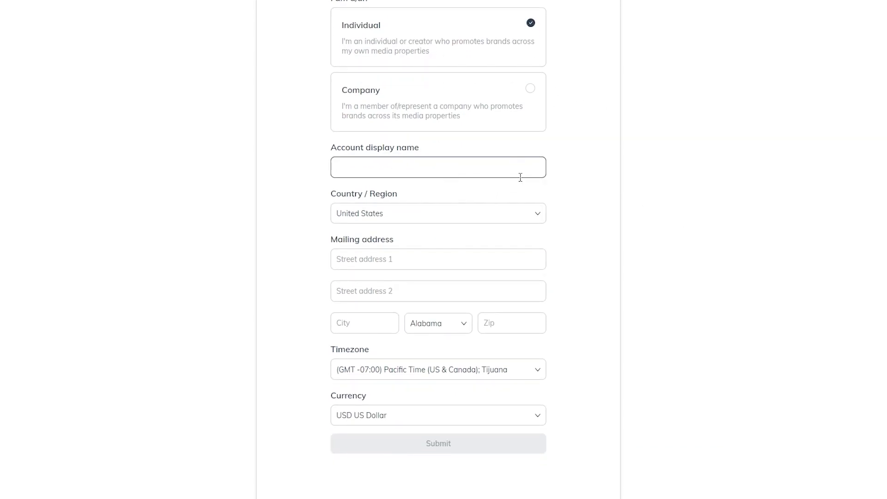
type("John")
type("876745")
left_click(463, 258)
left_click(431, 289)
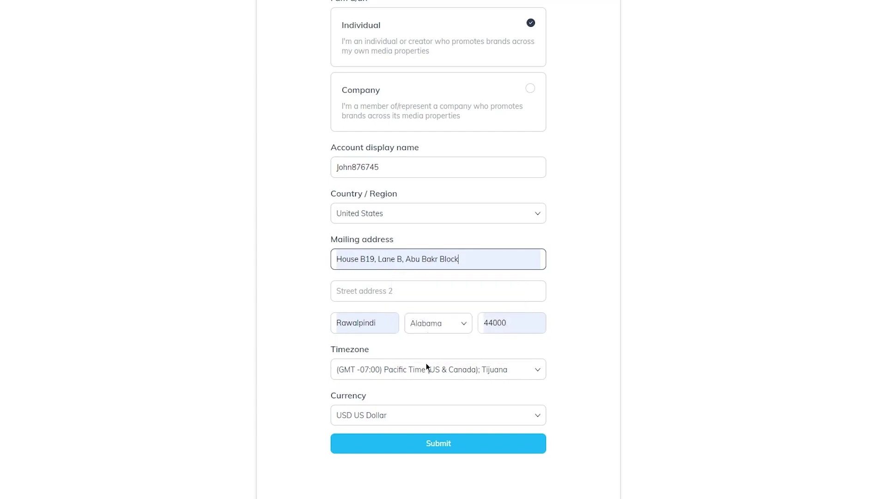
left_click(458, 448)
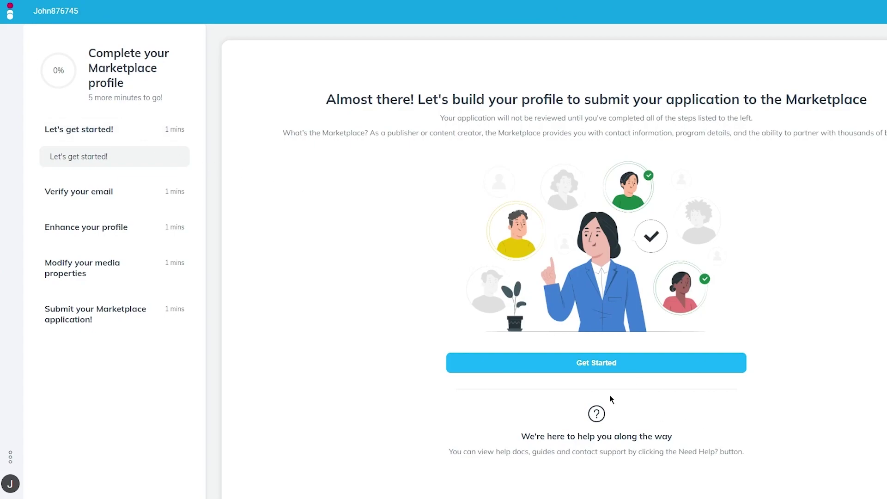
left_click(570, 368)
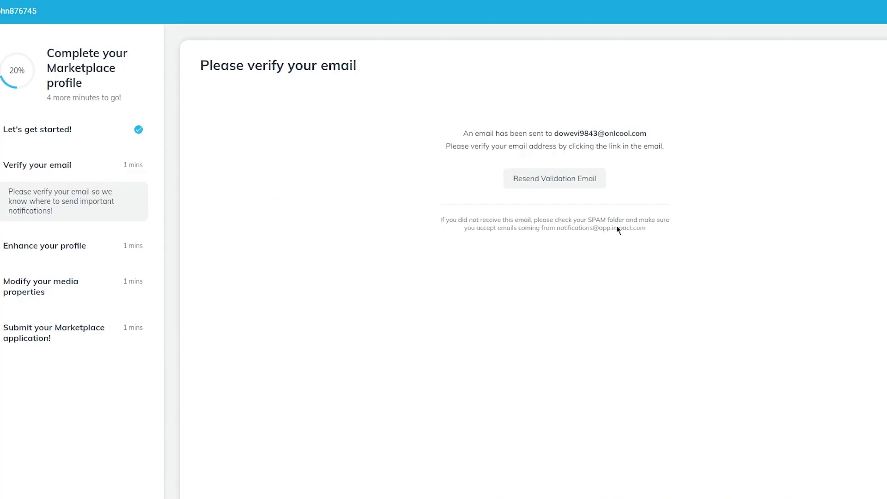
Resend the verification email and open impact.com's Getting Started email in TempMail
left_click(547, 176)
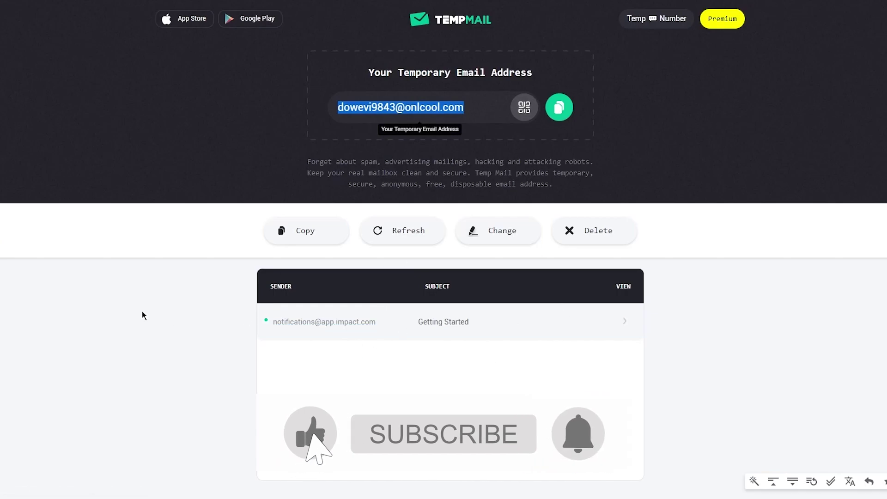
left_click(441, 324)
scroll(618, 282, "down", 3)
scroll(615, 276, "down", 4)
scroll(615, 276, "up", 2)
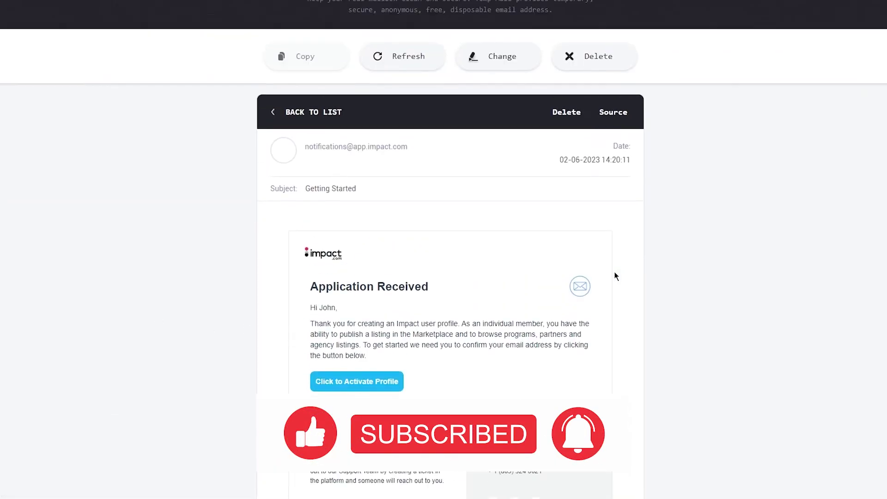
scroll(615, 276, "down", 3)
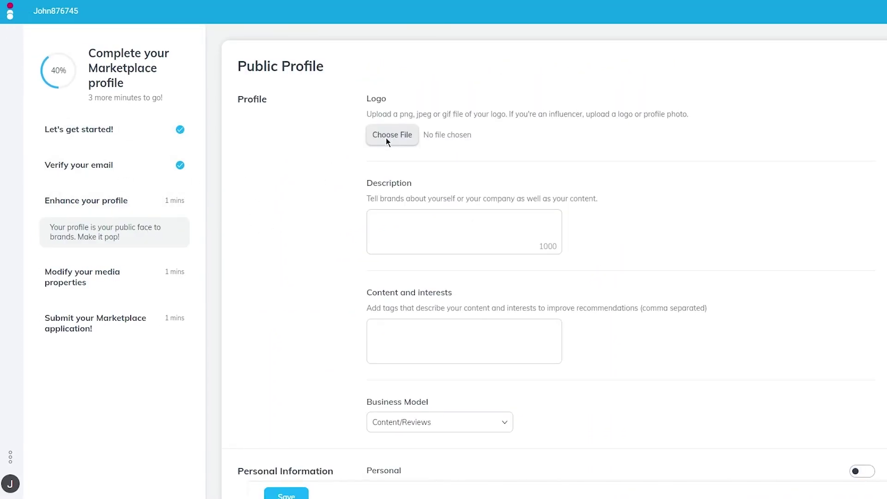
Upload the beige and black calligraphy initials image as the profile logo
left_click(387, 137)
left_click(448, 212)
scroll(451, 215, "down", 3)
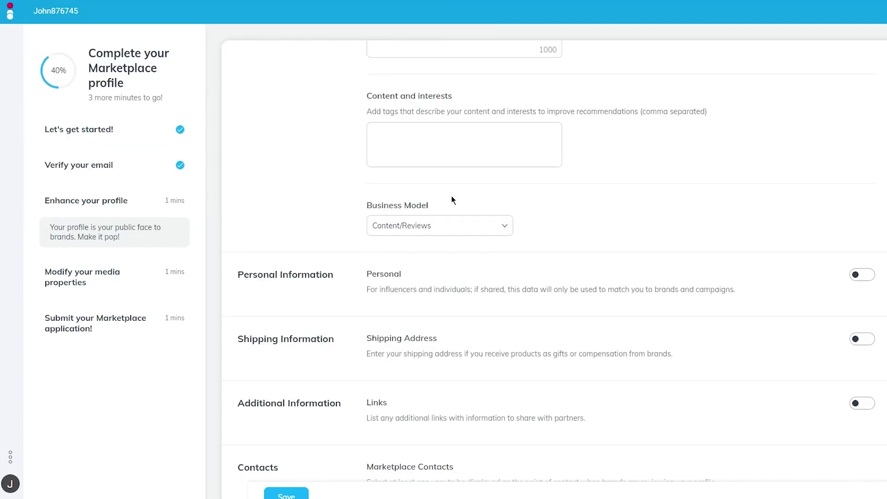
scroll(451, 203, "down", 5)
scroll(452, 214, "up", 8)
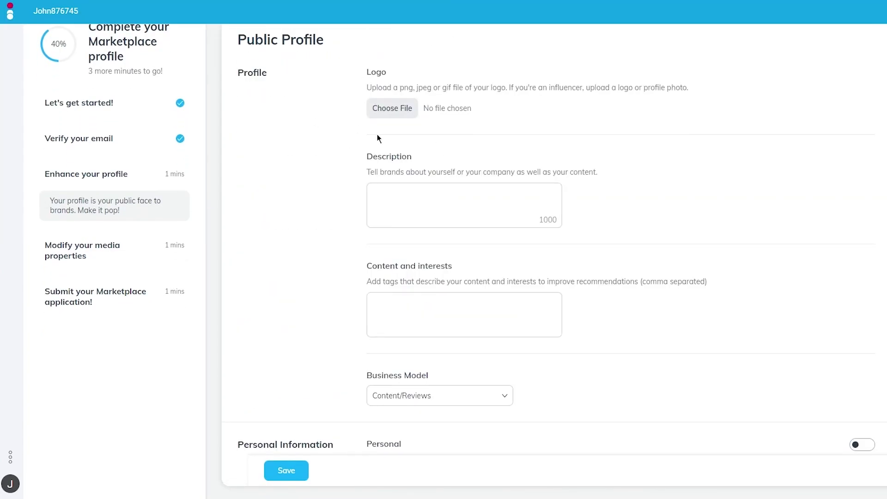
scroll(378, 138, "down", 8)
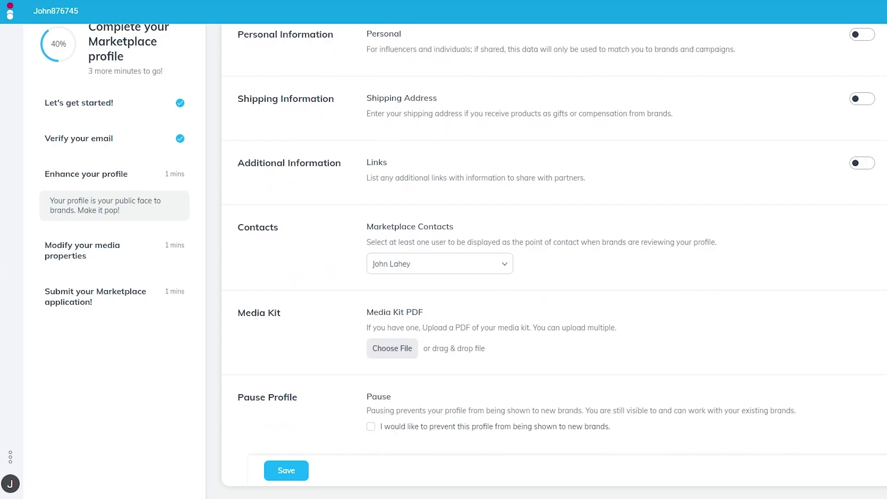
scroll(497, 234, "up", 8)
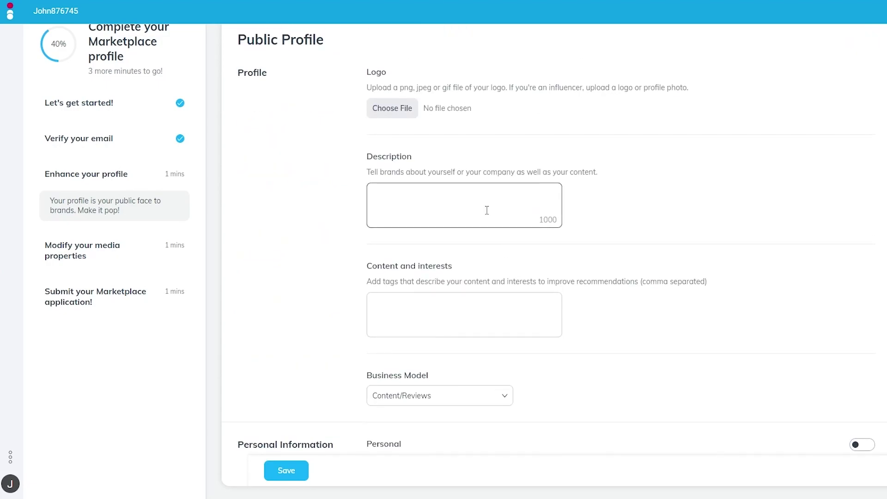
left_click(389, 109)
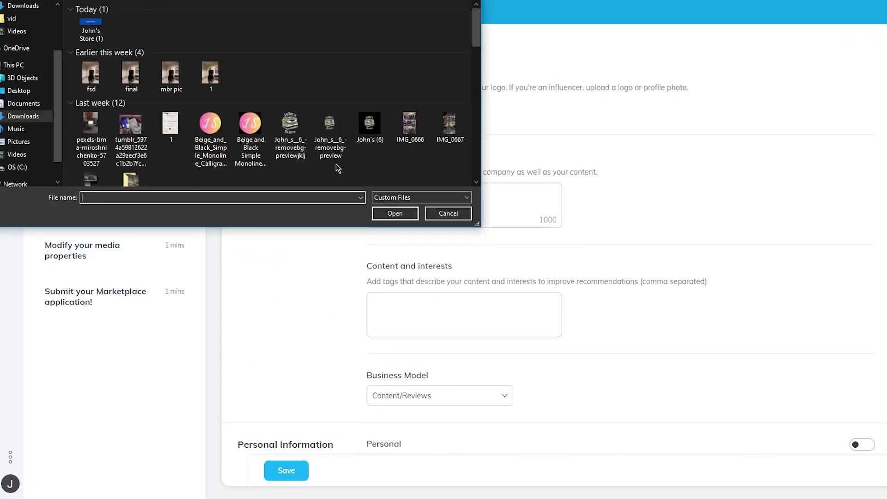
double_click(219, 124)
Add description 'buig g gi' and interest tags 'jg ughui ug', then save the profile
left_click(430, 193)
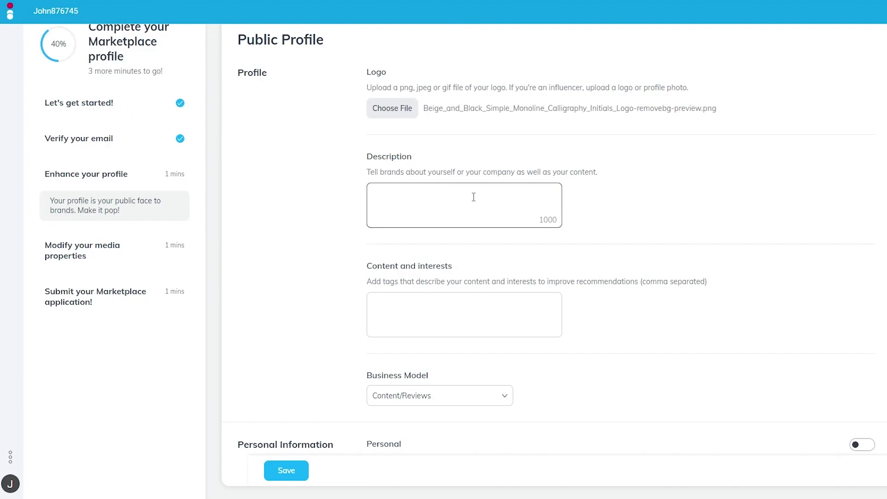
type("buig g gi")
left_click(404, 301)
type("jg ughui ")
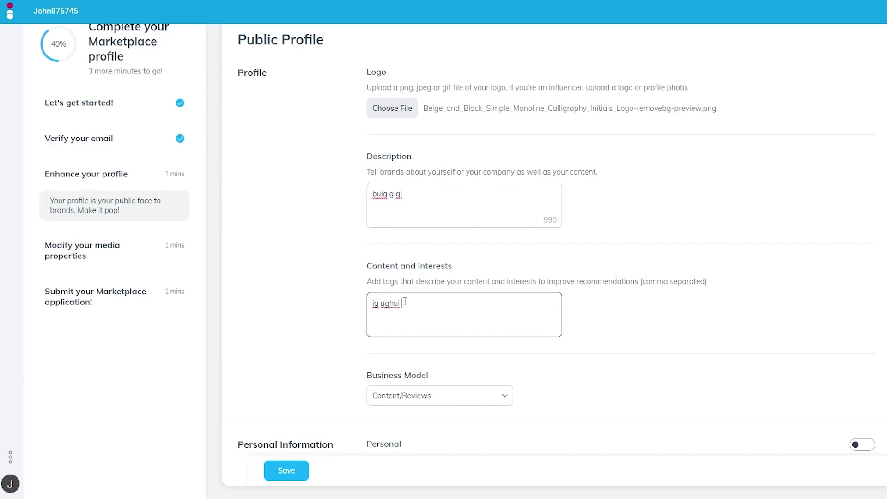
type("ug")
left_click(353, 184)
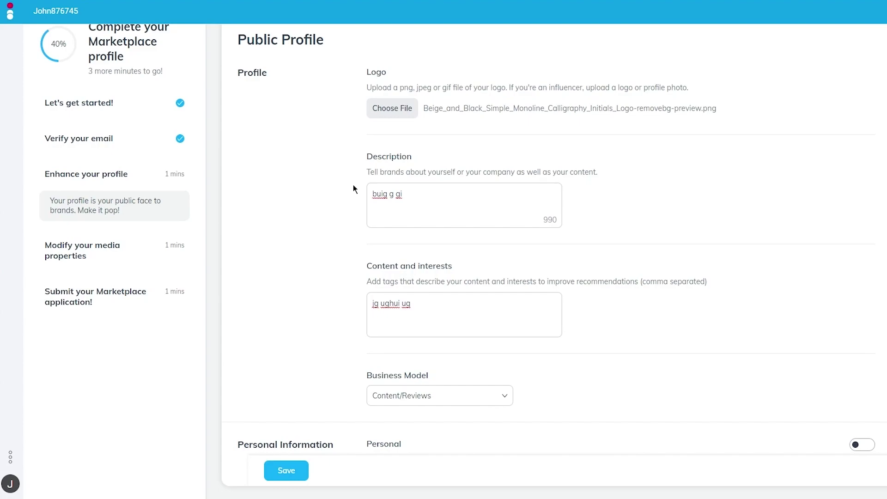
scroll(505, 97, "down", 5)
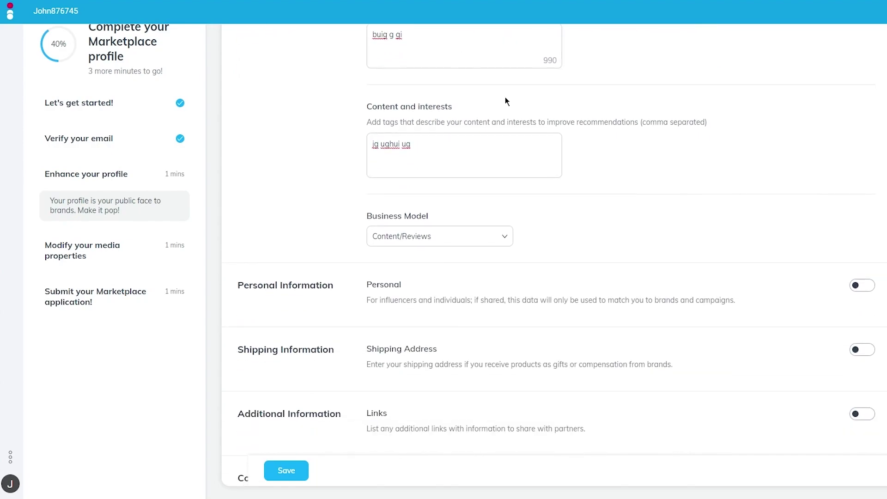
scroll(493, 111, "down", 2)
scroll(493, 111, "down", 3)
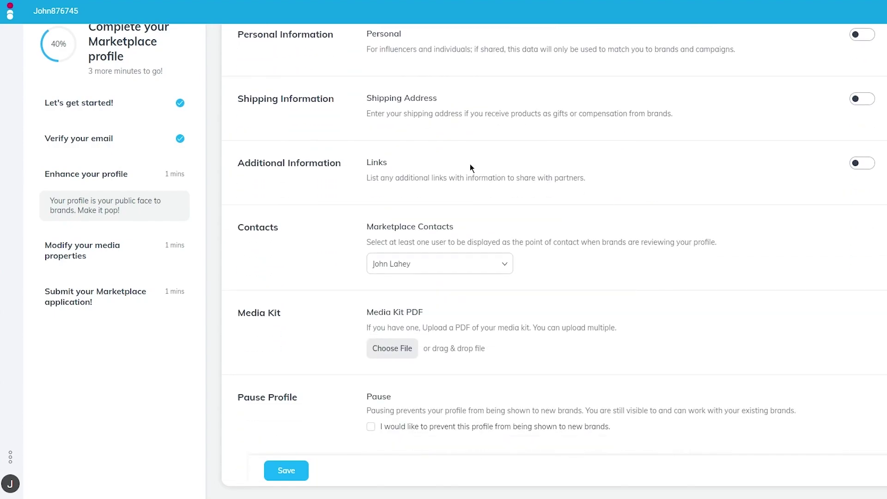
left_click(286, 471)
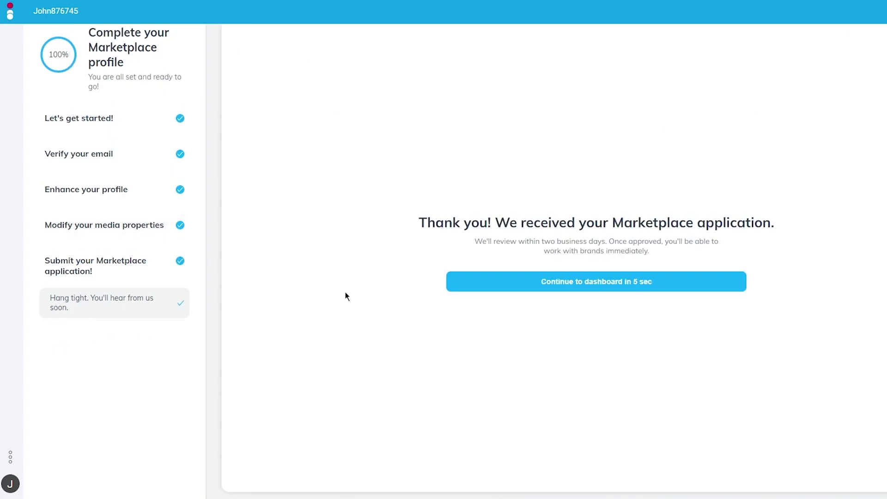
Submit the Marketplace application, then check the Partners chat and account menu
left_click(124, 228)
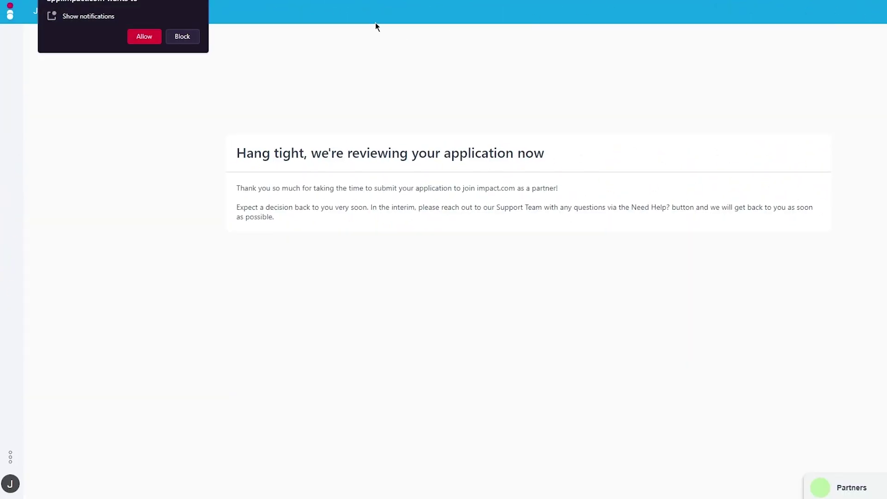
left_click(203, 1)
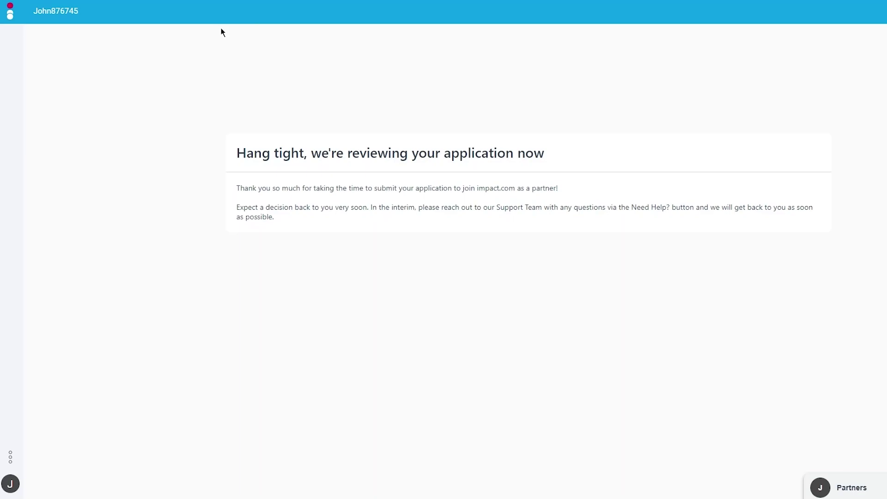
left_click(750, 489)
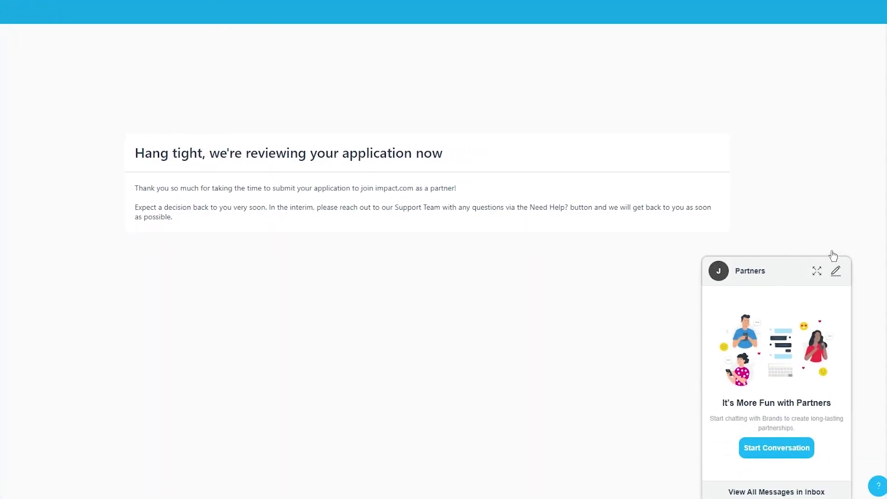
left_click(735, 271)
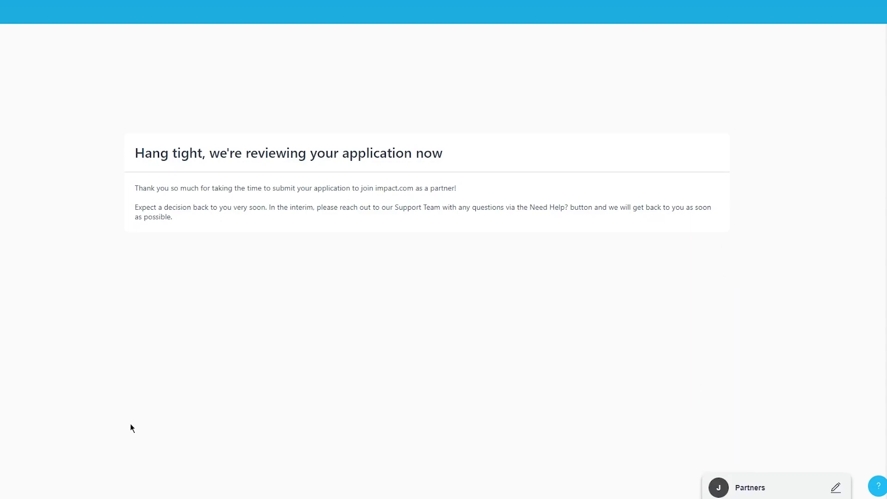
left_click(10, 483)
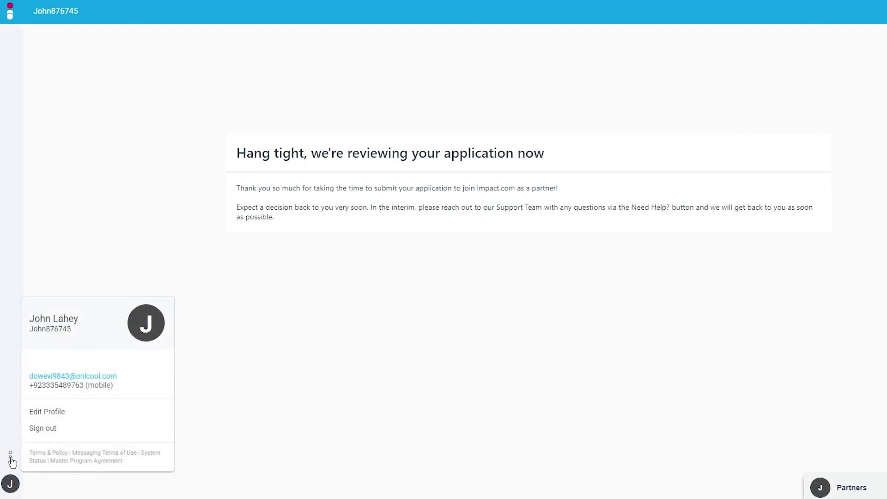
left_click(11, 456)
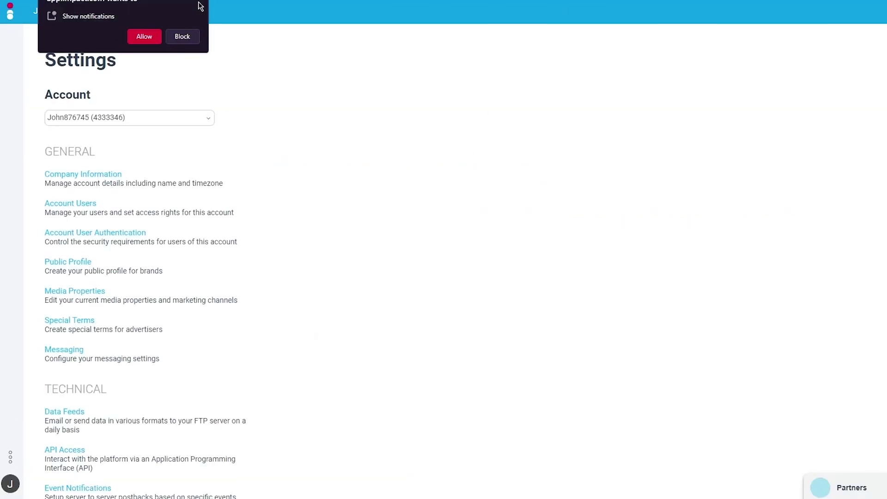
Dismiss the browser notification prompt and scroll through the Settings list
left_click(199, 4)
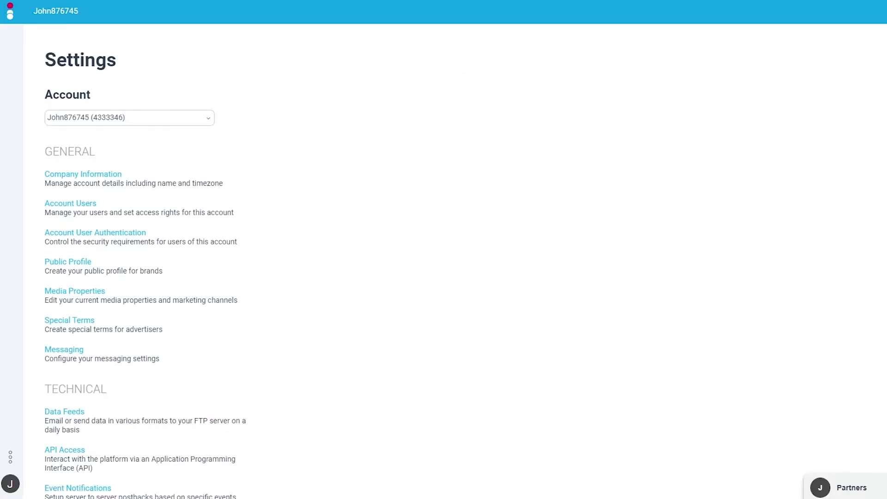
scroll(666, 229, "down", 4)
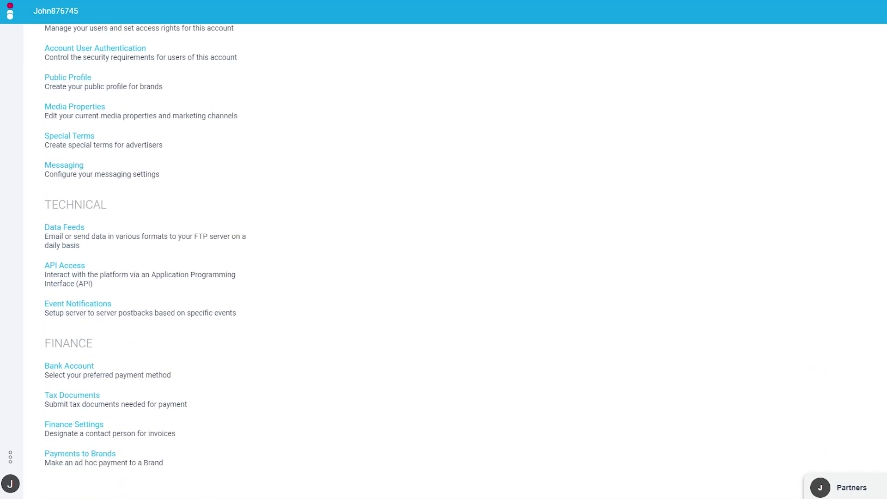
scroll(722, 245, "up", 2)
scroll(722, 245, "up", 2)
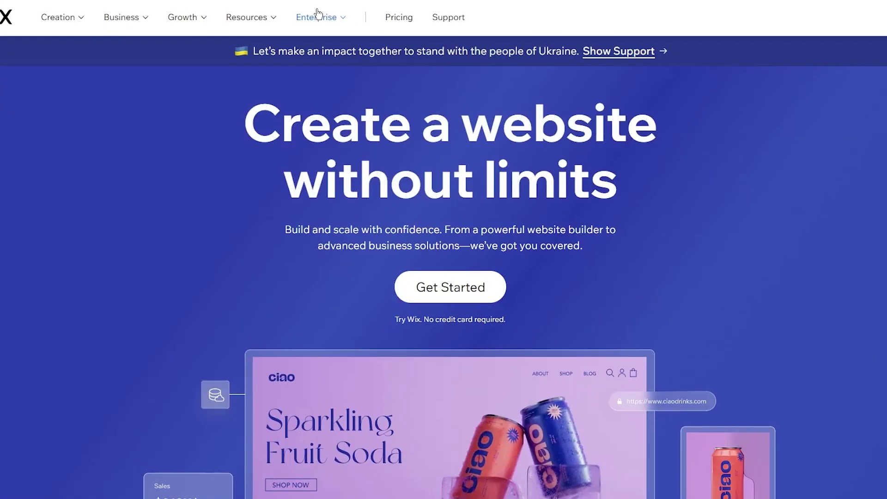
Scroll down and back up the Wix 'Create a website without limits' home page
scroll(806, 151, "down", 4)
scroll(717, 109, "up", 3)
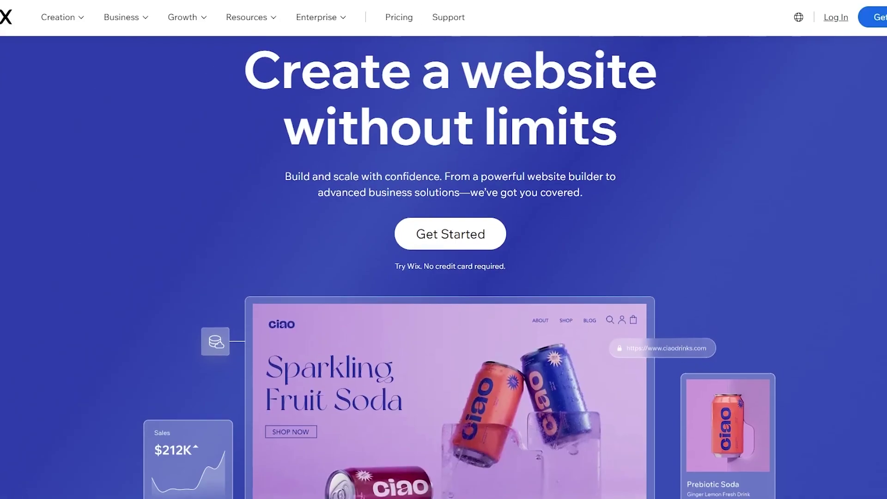